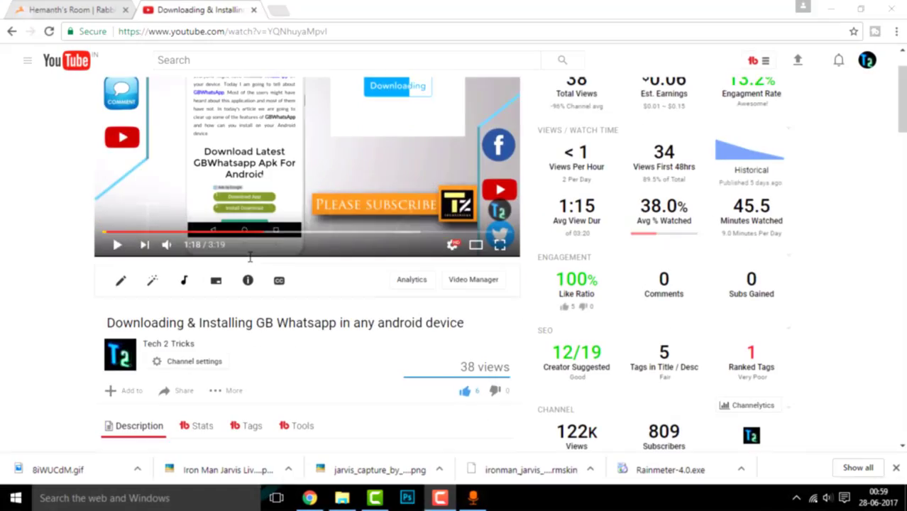
Step: Expand the full description below the GB Whatsapp video
scroll(249, 259, down, 5)
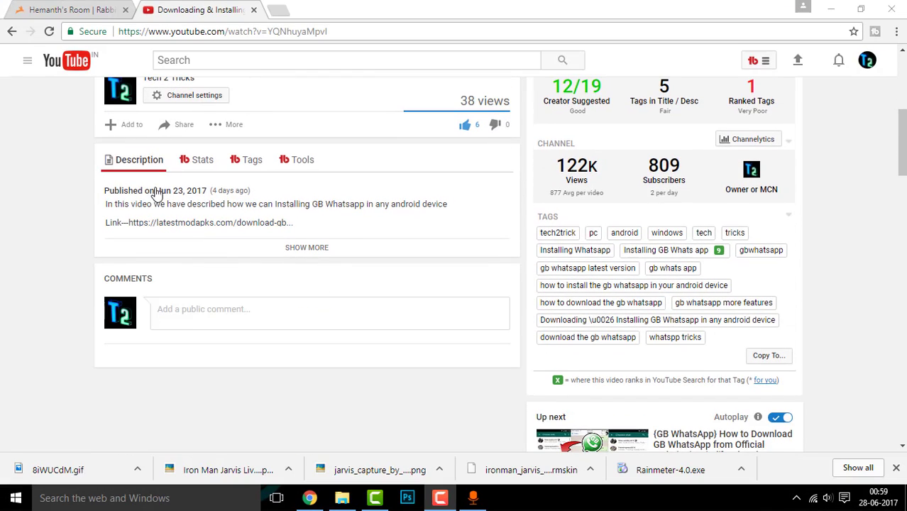
click(316, 248)
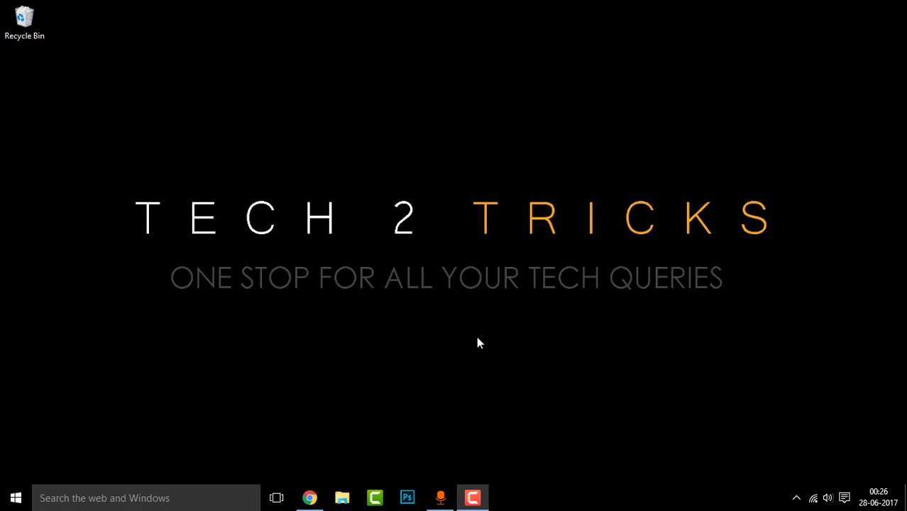
Step: Switch to Chrome and download the Rainmeter 4.0 Final Release from the Rainmeter home page
click(316, 503)
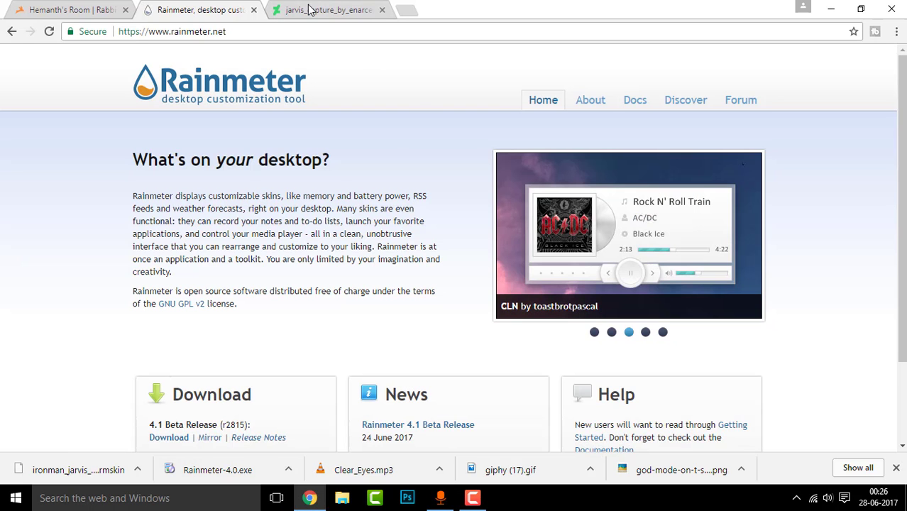
scroll(720, 130, down, 1)
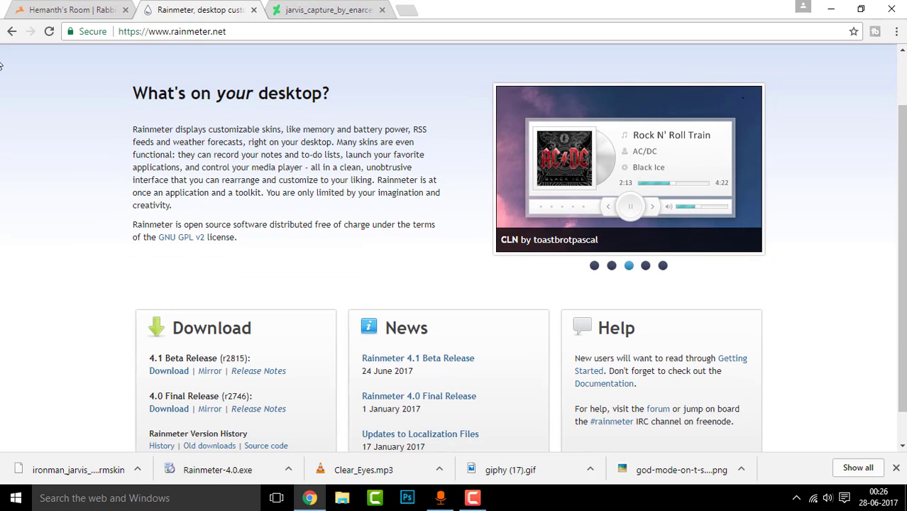
scroll(191, 318, down, 1)
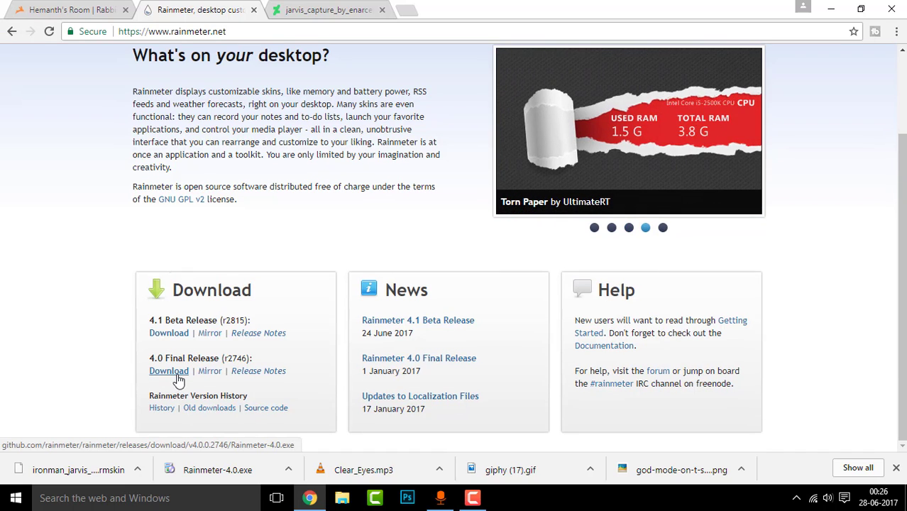
click(177, 380)
scroll(512, 243, up, 2)
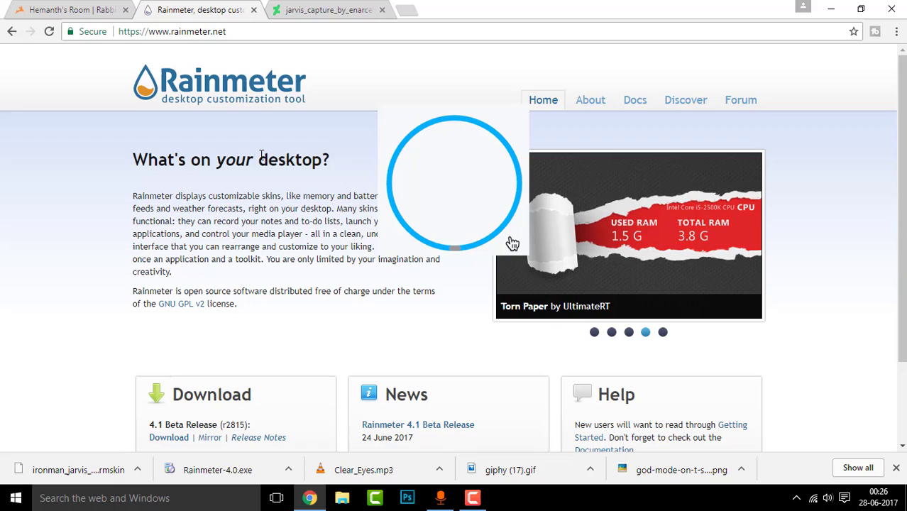
scroll(512, 243, down, 2)
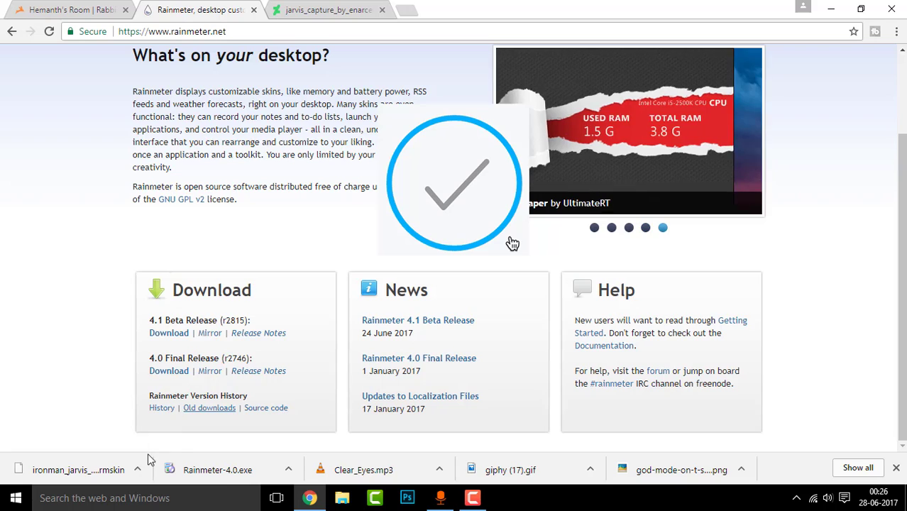
Step: Run the downloaded Rainmeter-4.0.exe installer in English and continue with the standard installation
click(254, 472)
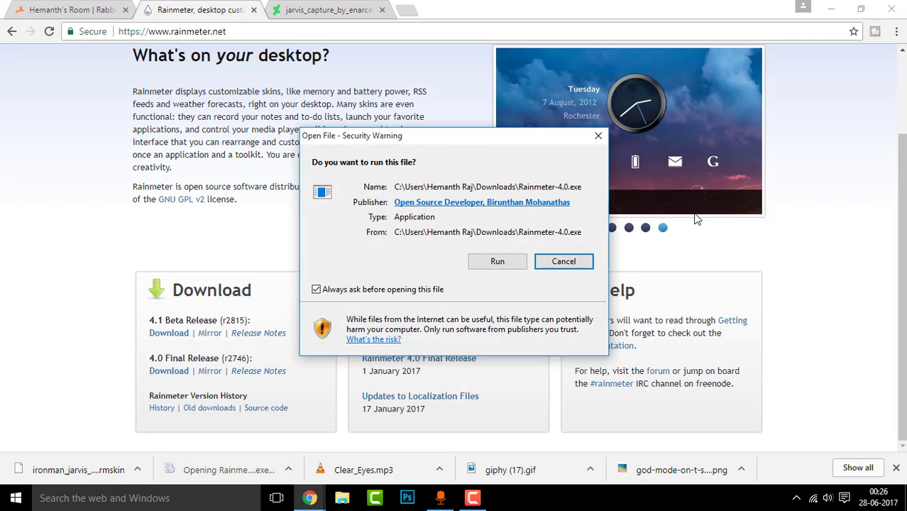
click(486, 262)
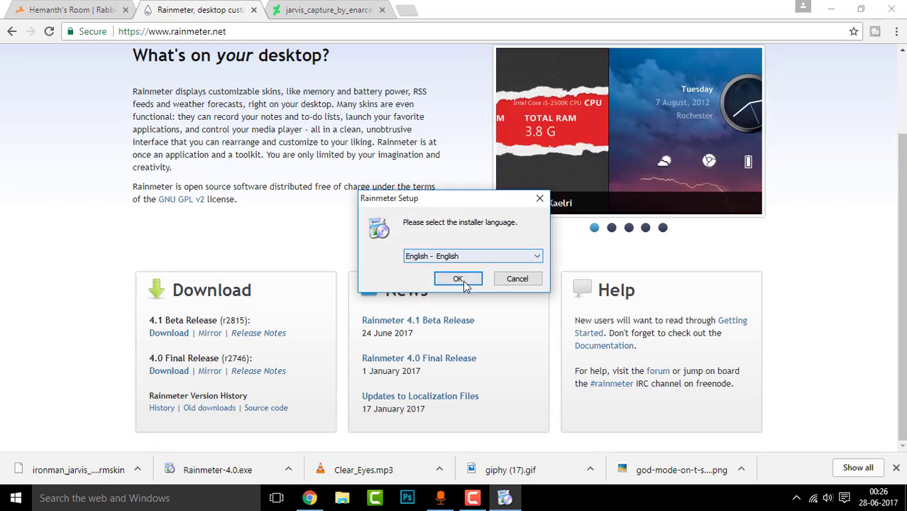
click(462, 277)
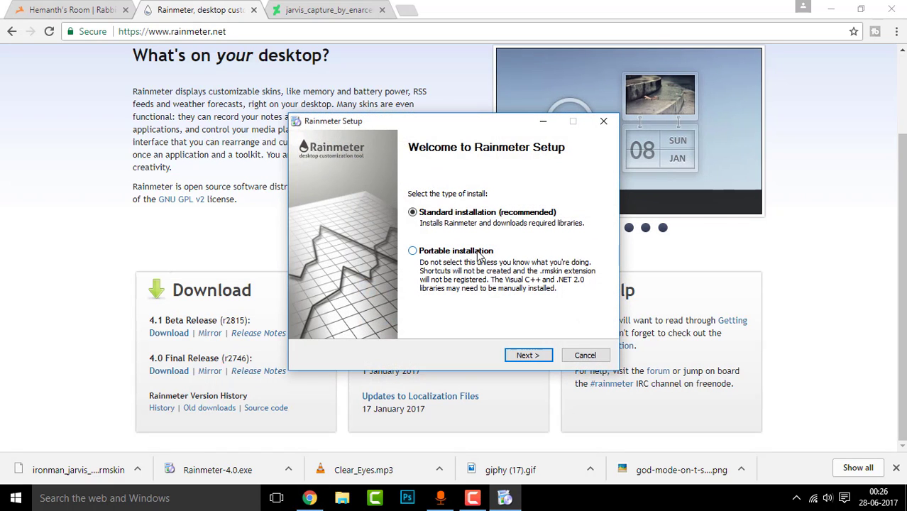
click(526, 356)
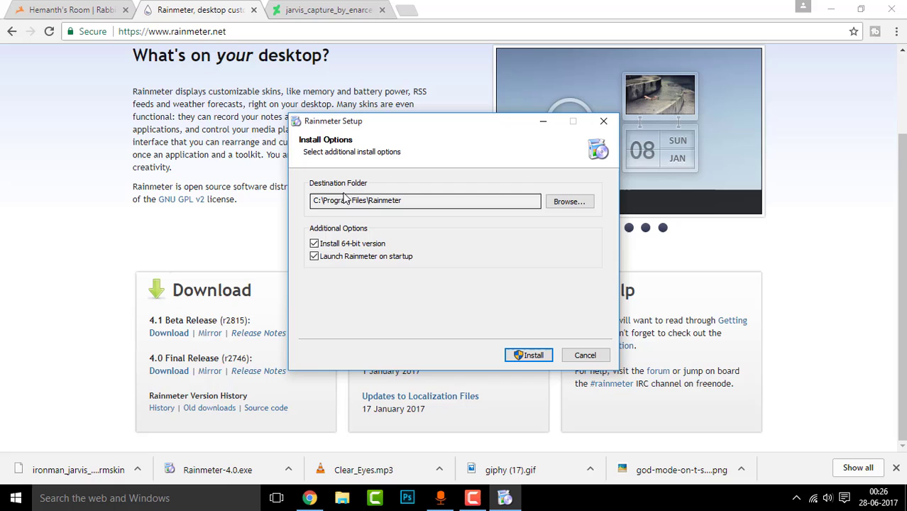
Step: Set the Rainmeter destination to a new folder named THEMES inside the user's profile folder
click(568, 202)
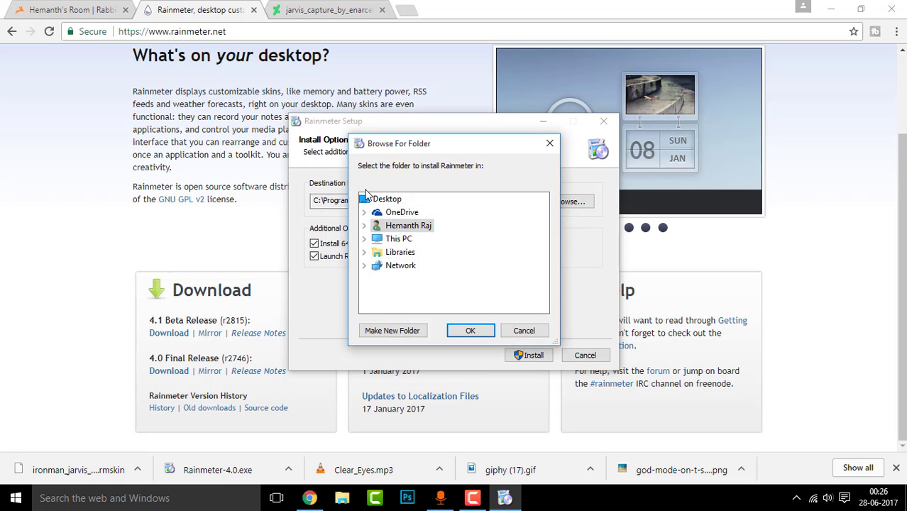
click(515, 330)
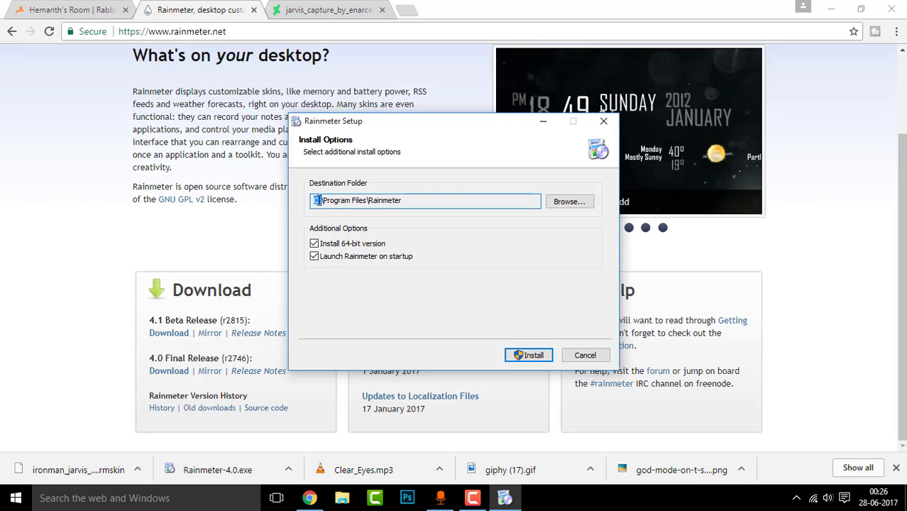
click(569, 201)
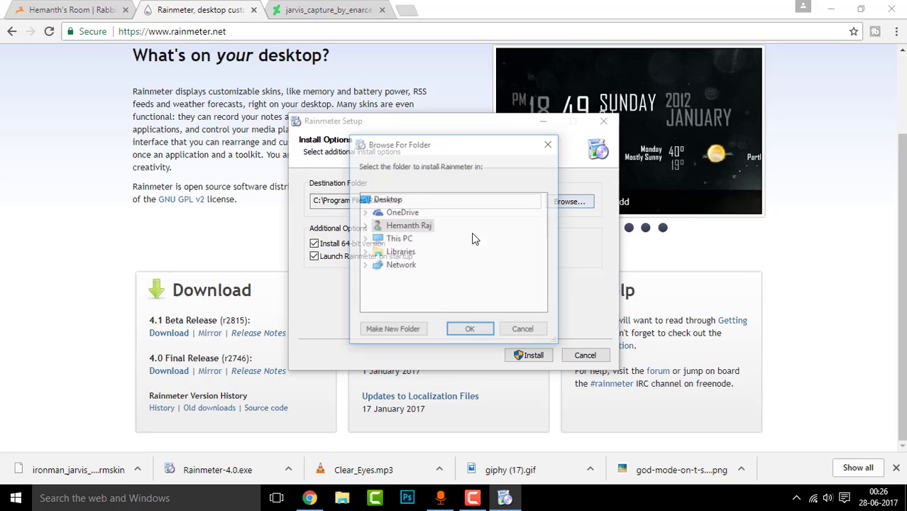
click(367, 239)
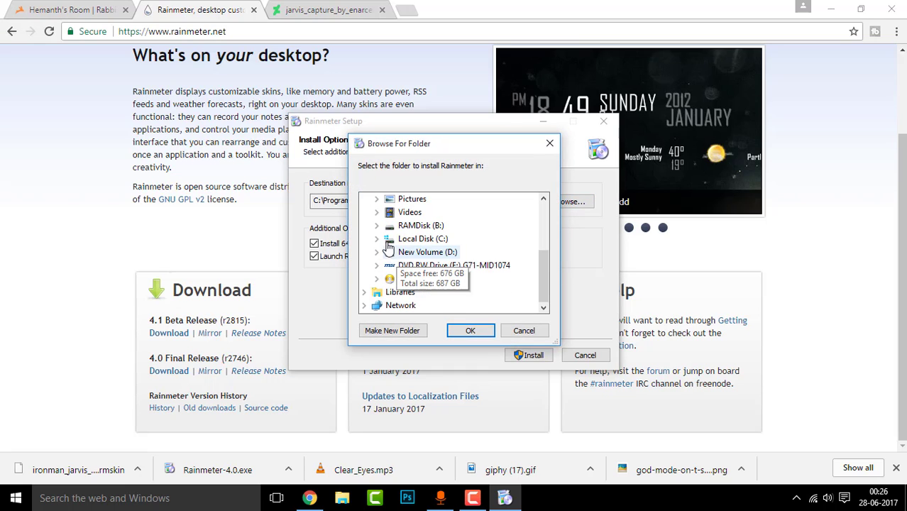
click(376, 252)
click(387, 330)
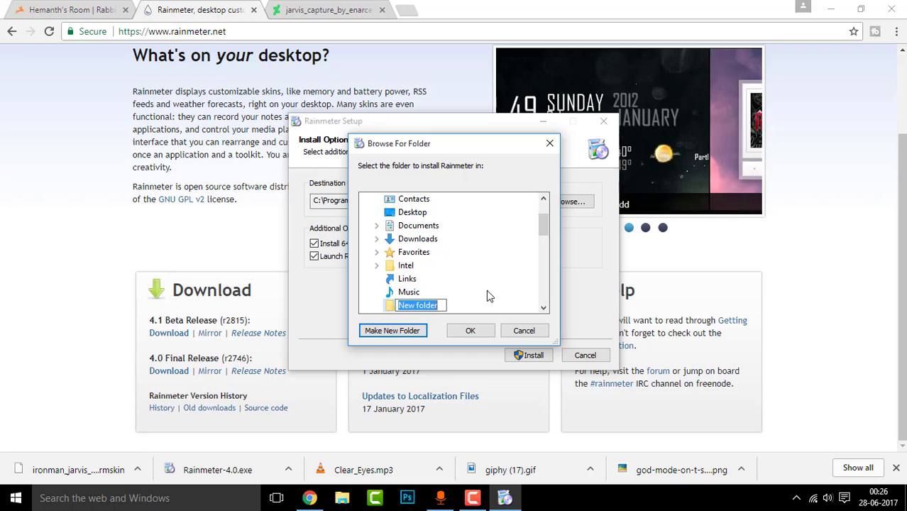
text(THEMES)
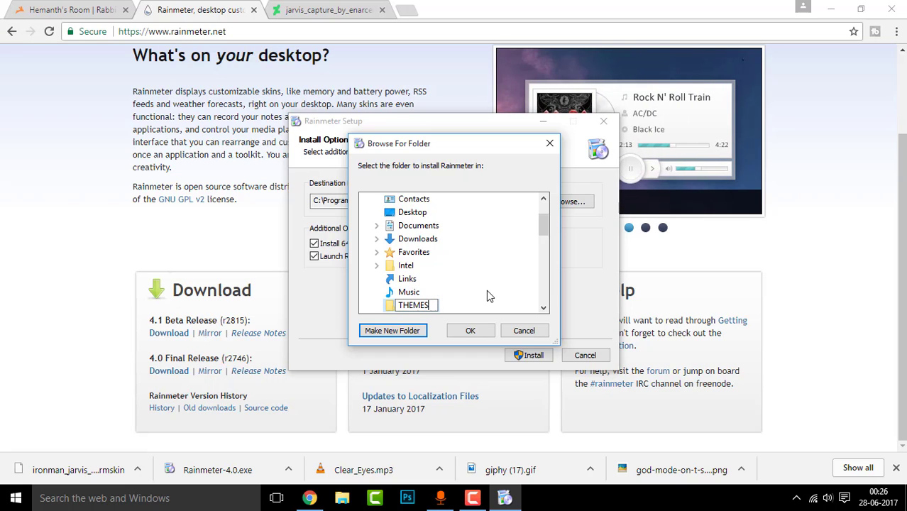
click(469, 332)
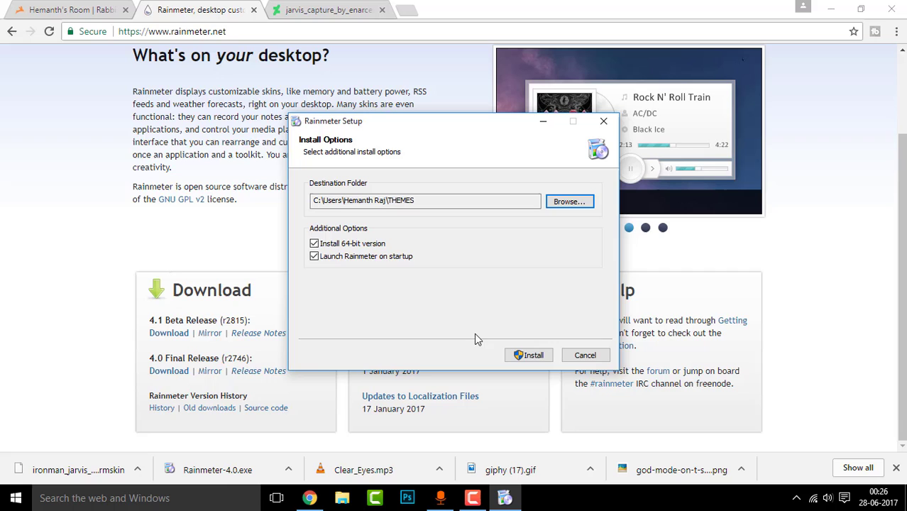
Step: Install Rainmeter and finish the setup with Run Rainmeter turned off
click(528, 355)
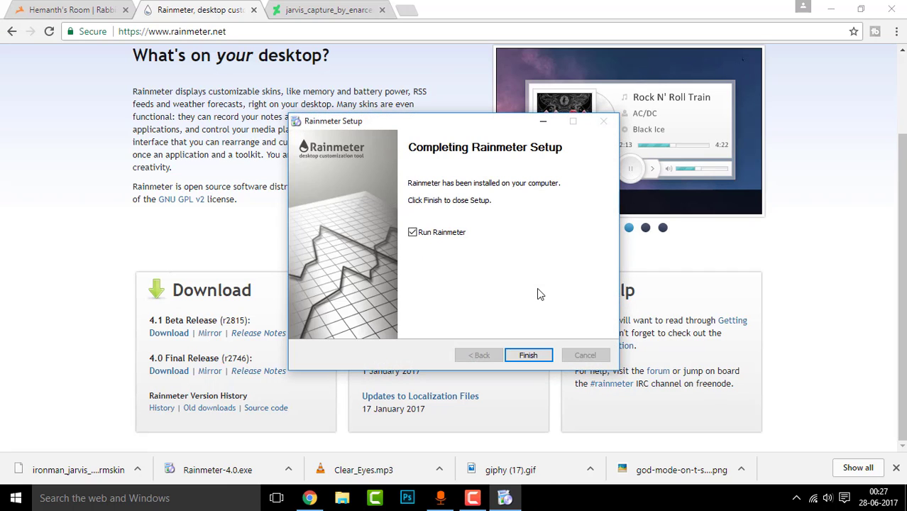
click(413, 232)
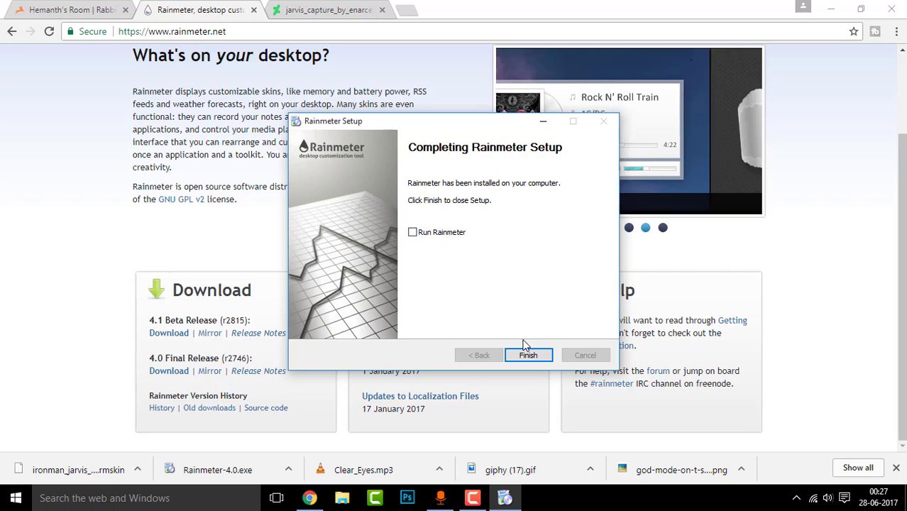
click(528, 354)
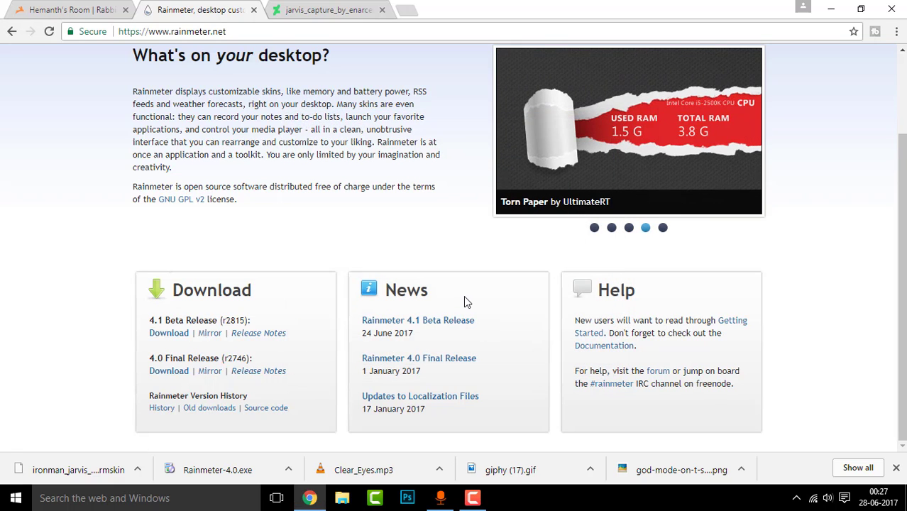
Step: Save the Jarvis wallpaper image from DeviantArt to the Desktop as a PNG named jarvis_capture_by_enarceus-d7n7e9t
click(349, 9)
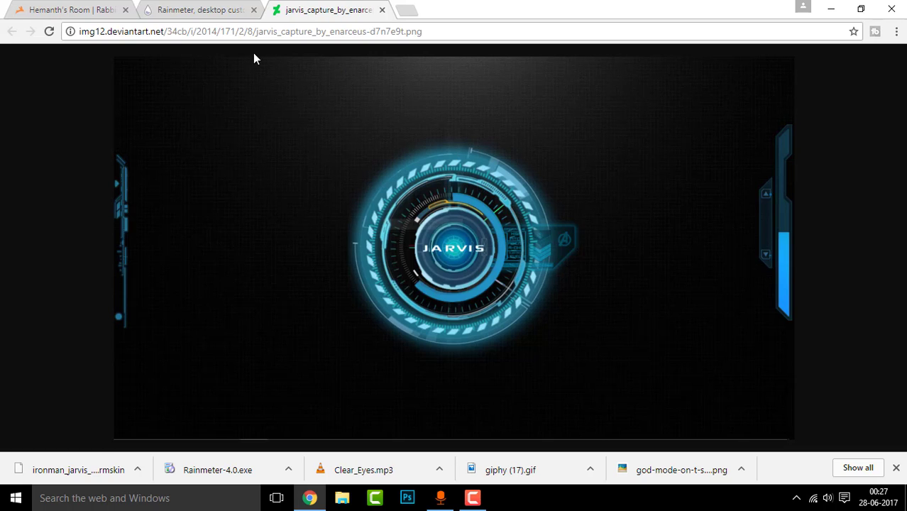
right_click(430, 126)
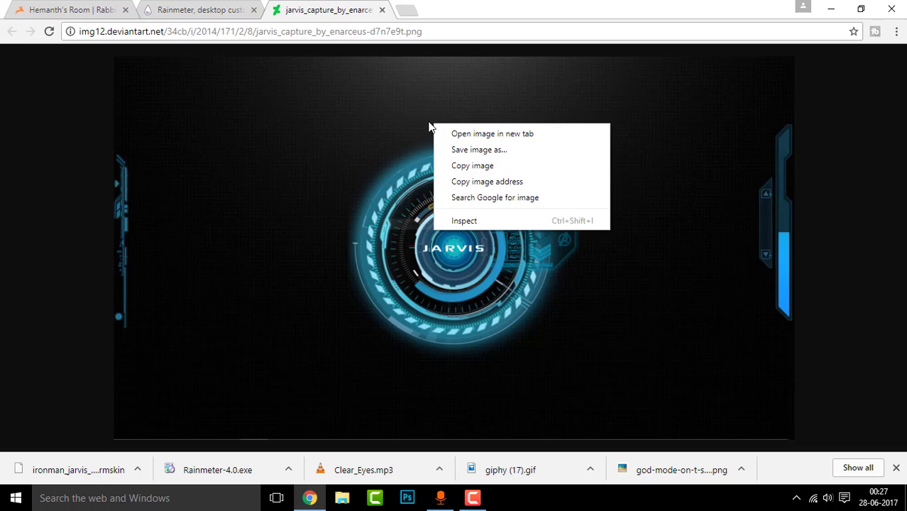
click(470, 149)
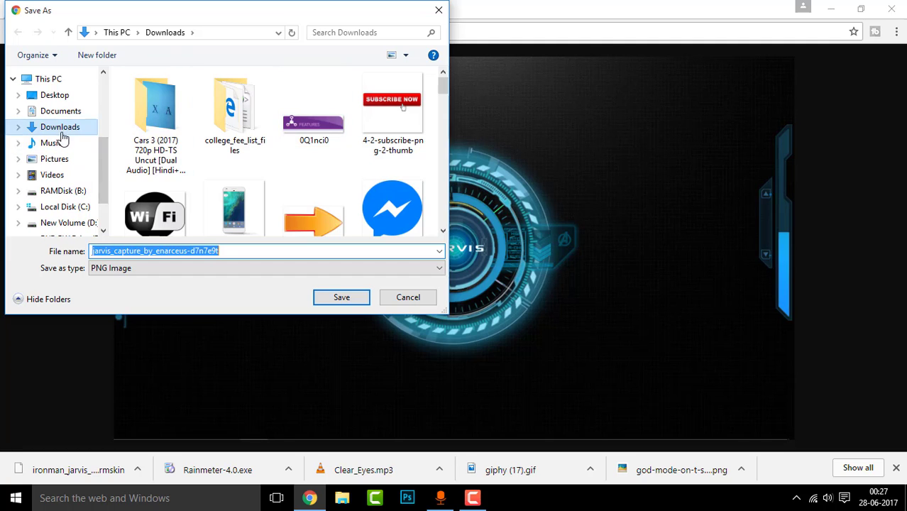
click(55, 95)
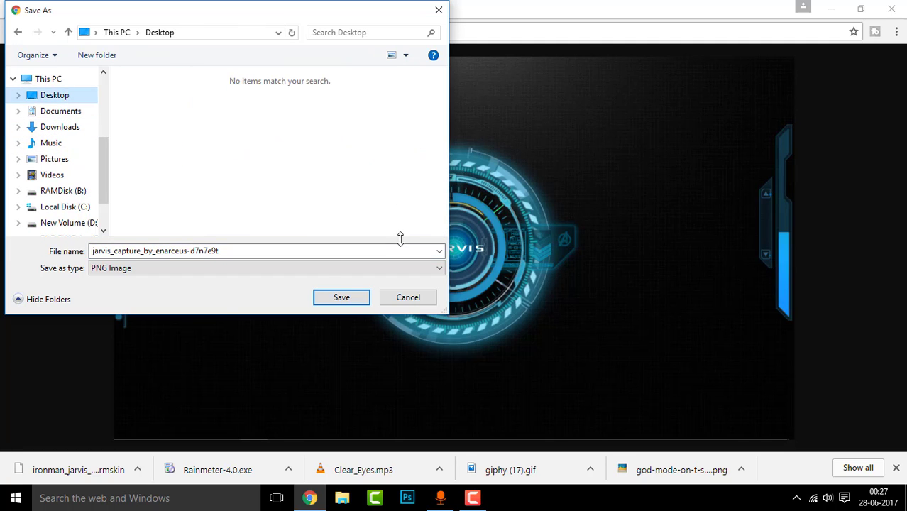
click(342, 297)
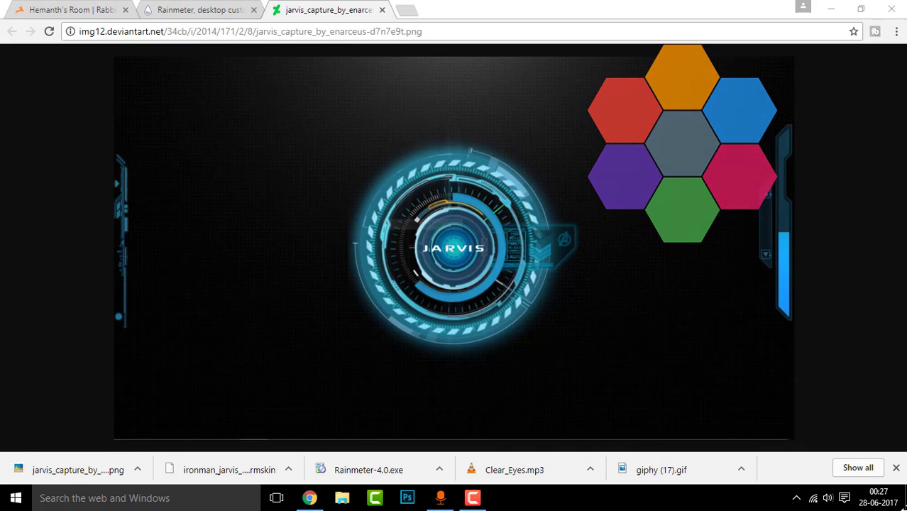
Step: Open the downloaded ironman_jarvis .rmskin file and install the IronMan/Jarvis Theme Desktop with its included skins loaded
click(830, 8)
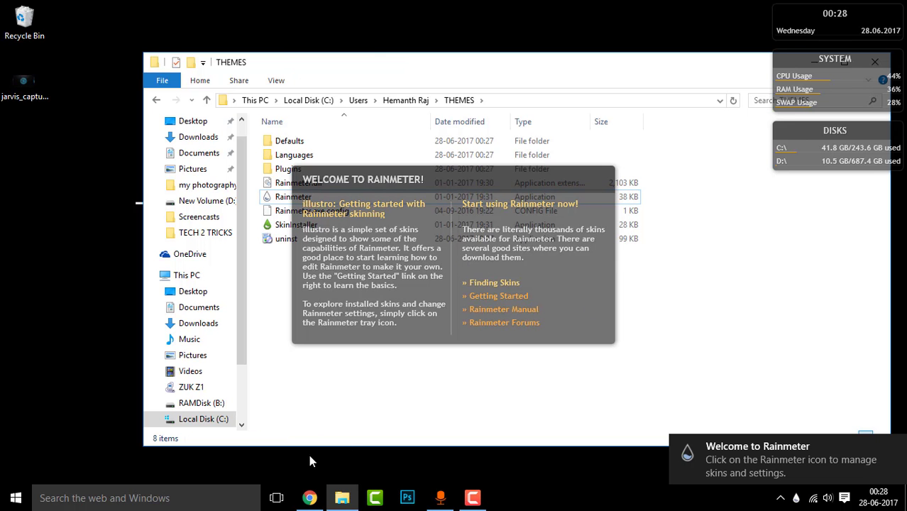
click(310, 498)
click(225, 471)
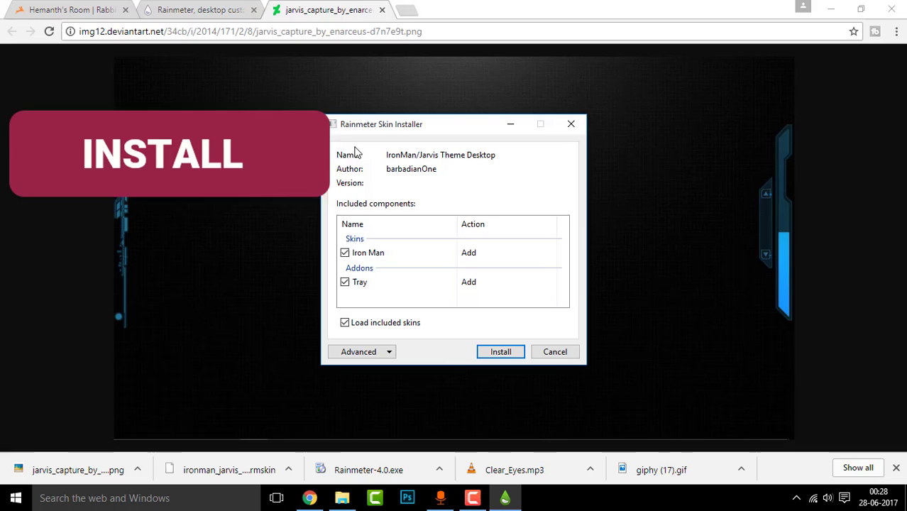
click(503, 352)
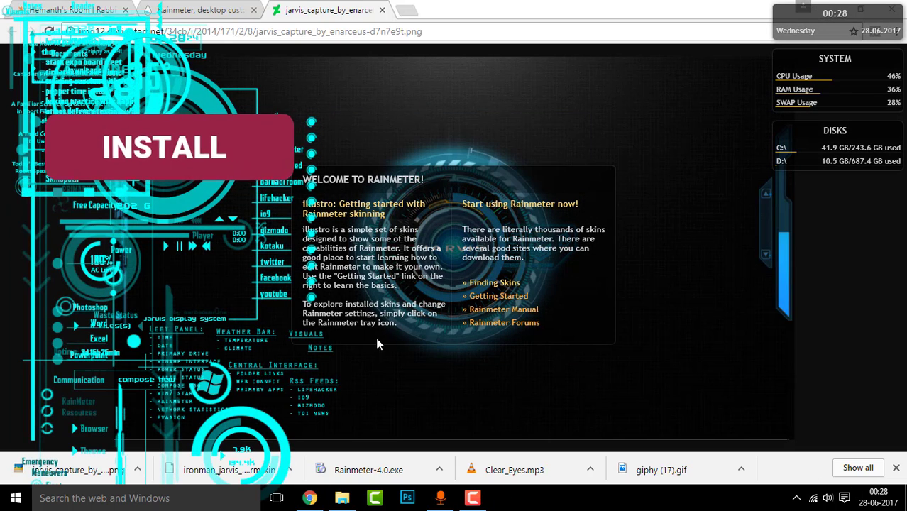
Step: Shift the clock skin slightly down and minimize the browser and the THEMES folder window to reveal the desktop
mouse_move(797, 13)
mouse_down()
mouse_move(782, 53)
mouse_move(814, 28)
mouse_up()
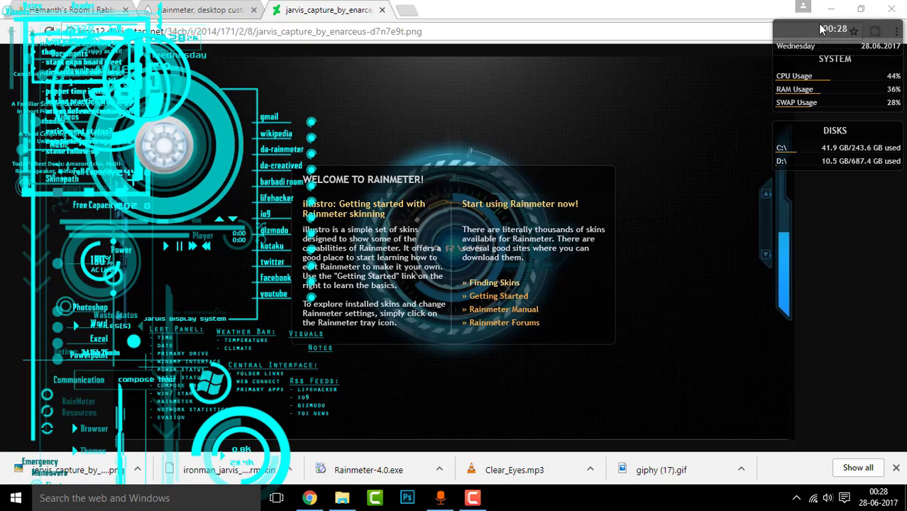
click(830, 9)
click(811, 65)
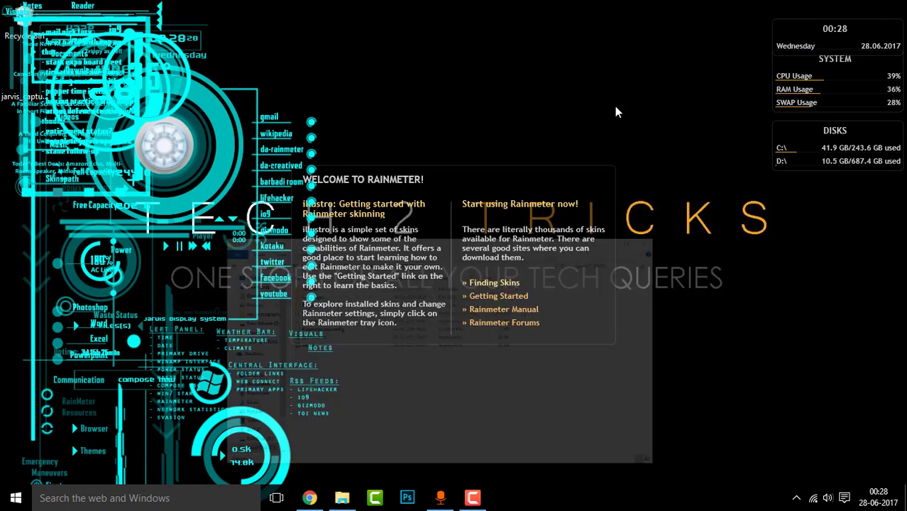
Step: Unload the default illustro Welcome, Clock, System and Disks skins from the desktop
drag(428, 177, 551, 150)
right_click(503, 150)
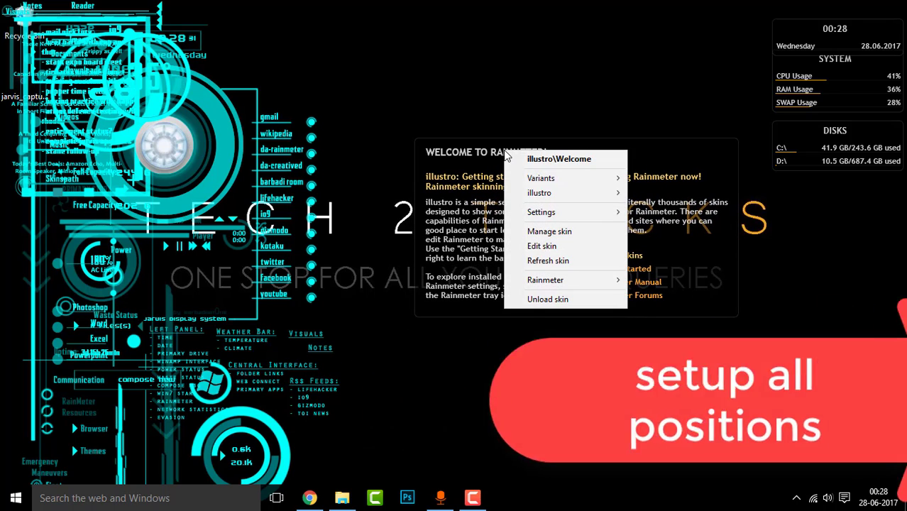
click(543, 299)
right_click(795, 33)
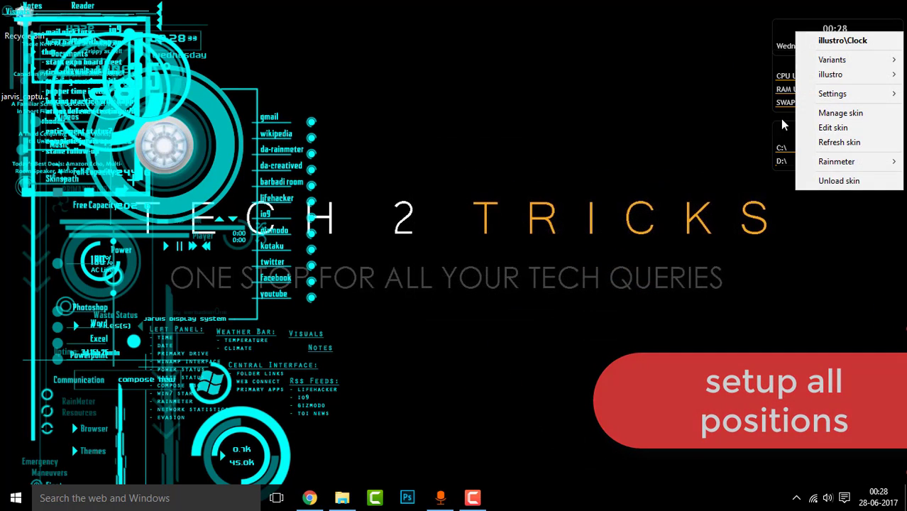
click(827, 180)
right_click(795, 58)
click(816, 206)
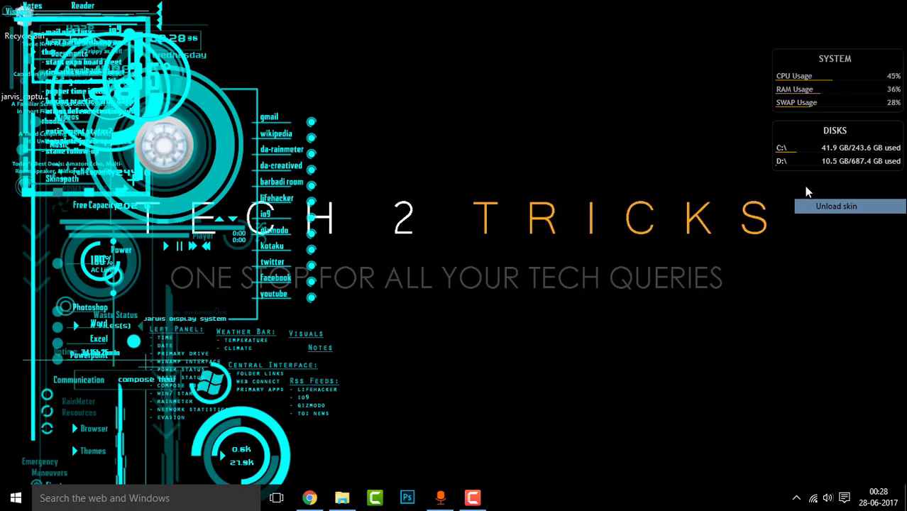
right_click(788, 128)
click(810, 275)
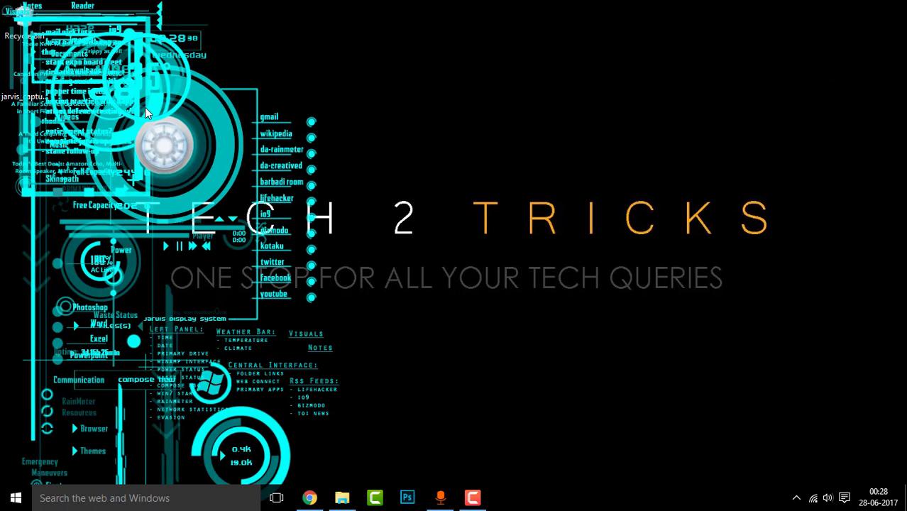
Step: Move the arc reactor skin with its folder shortcuts and web links to the right side of the desktop
click(173, 170)
click(674, 16)
drag(222, 100, 804, 41)
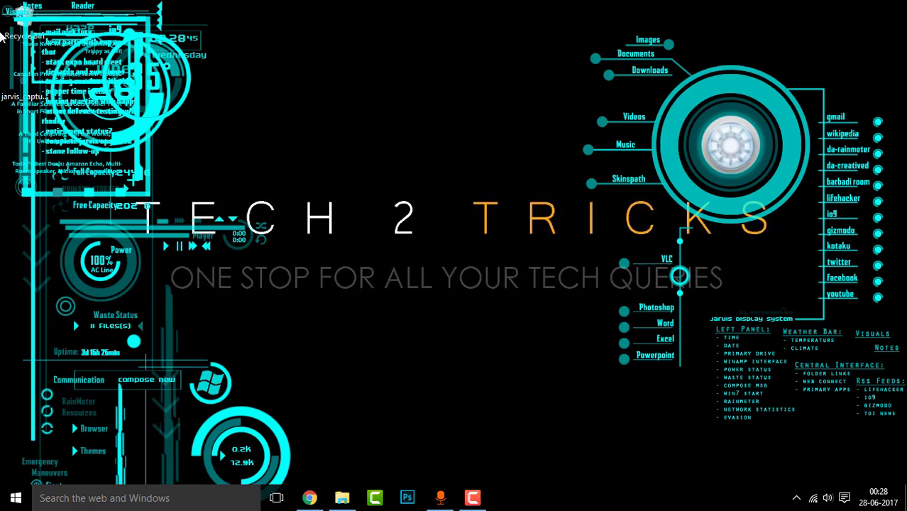
Step: Separate the overlapping skins, keeping the date and system panel along the desktop's left edge and placing the weather ring beside it
drag(27, 19, 341, 20)
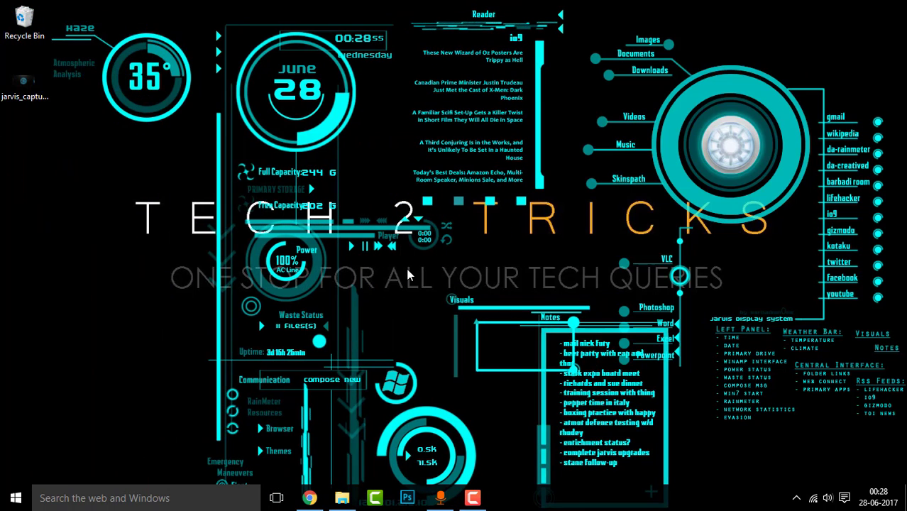
drag(408, 275, 222, 275)
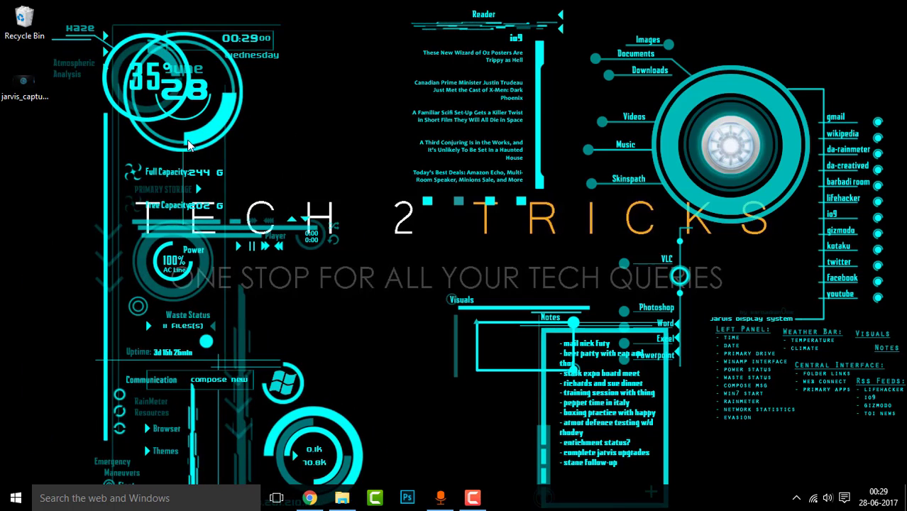
drag(238, 105, 374, 153)
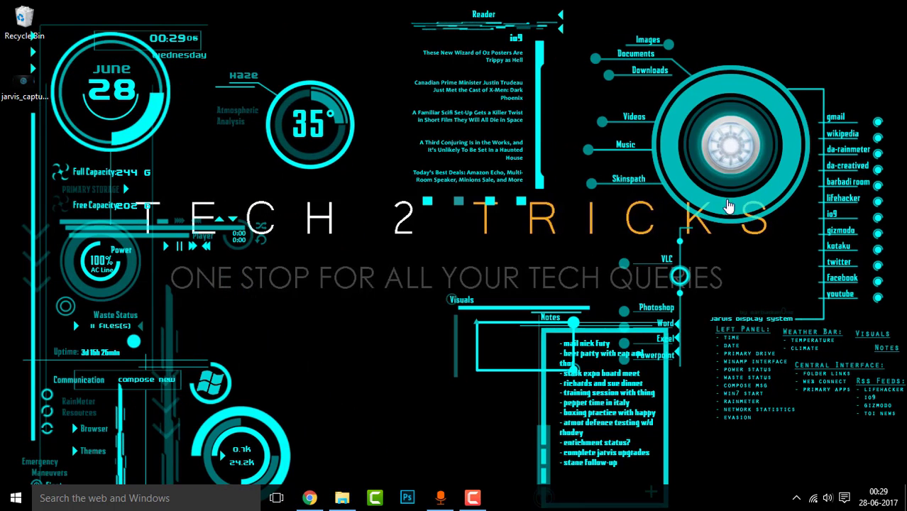
Step: Shift the Visuals slideshow clear of the Notes skin and unload the Notes and Reader skins
drag(541, 322, 410, 308)
right_click(608, 339)
click(642, 318)
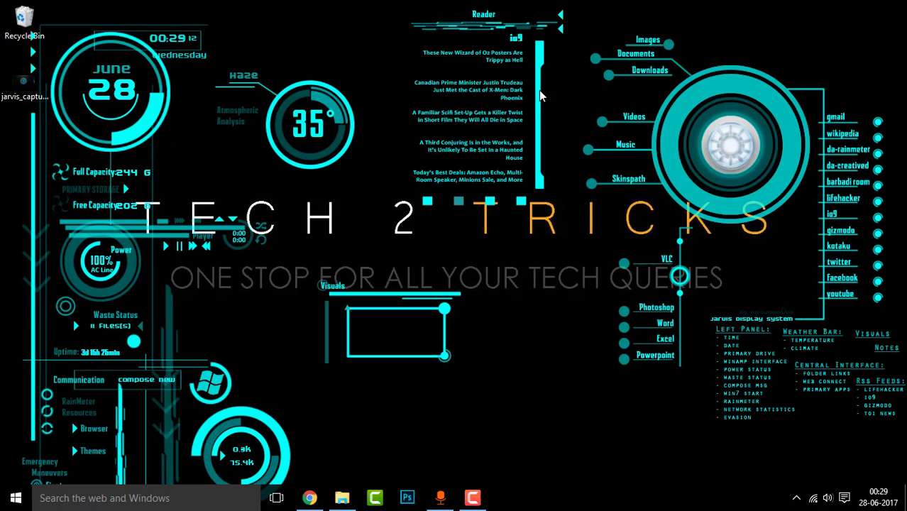
drag(541, 95, 536, 138)
right_click(535, 138)
click(568, 287)
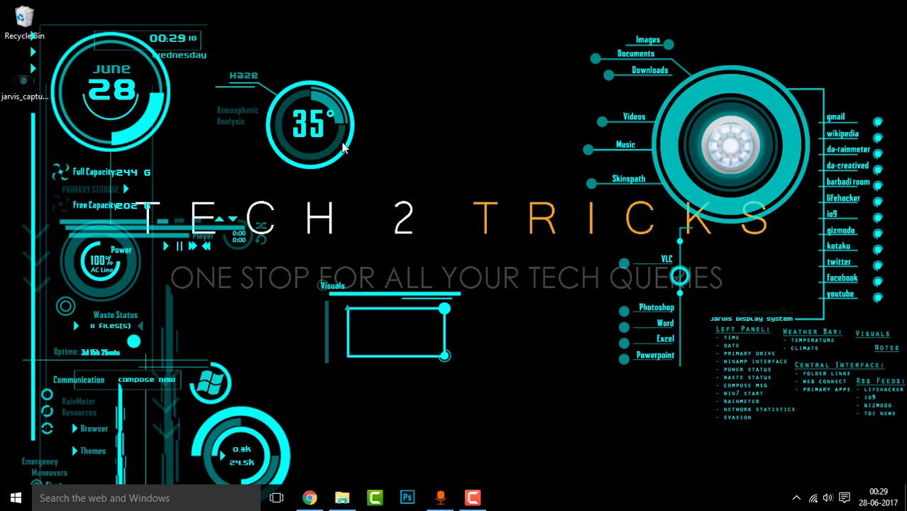
Step: Move the weather ring up to the height of the date ring and unload the Iron Man Slideshow skin
drag(341, 116, 365, 66)
right_click(423, 293)
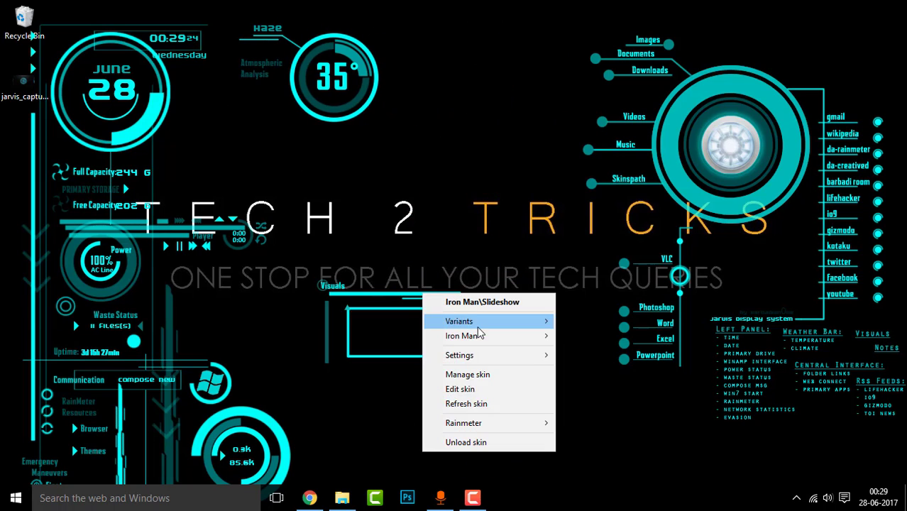
click(465, 442)
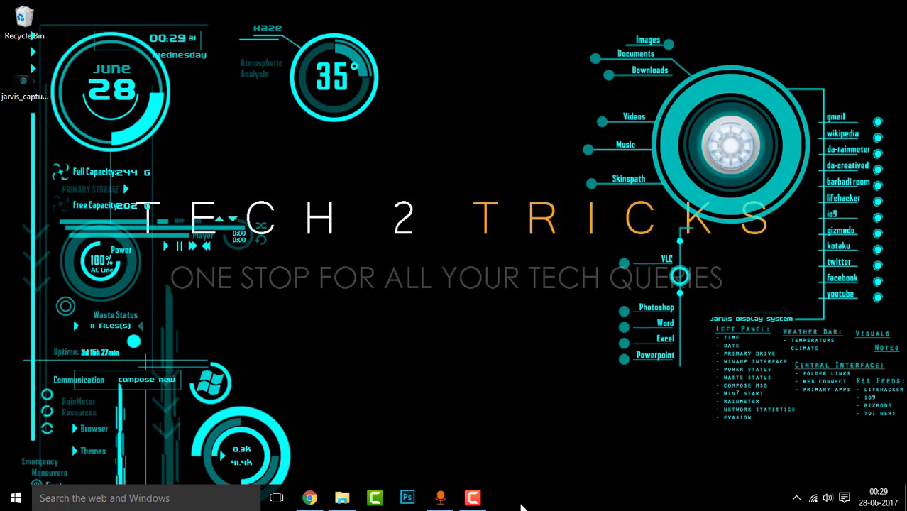
Step: Turn on auto-hide in the taskbar properties, apply the change and close the dialog
right_click(522, 506)
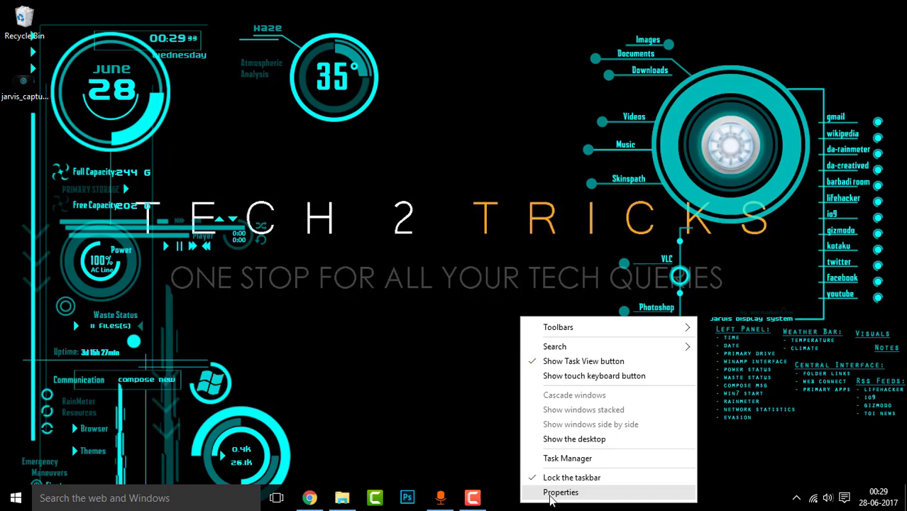
click(551, 491)
drag(90, 157, 323, 103)
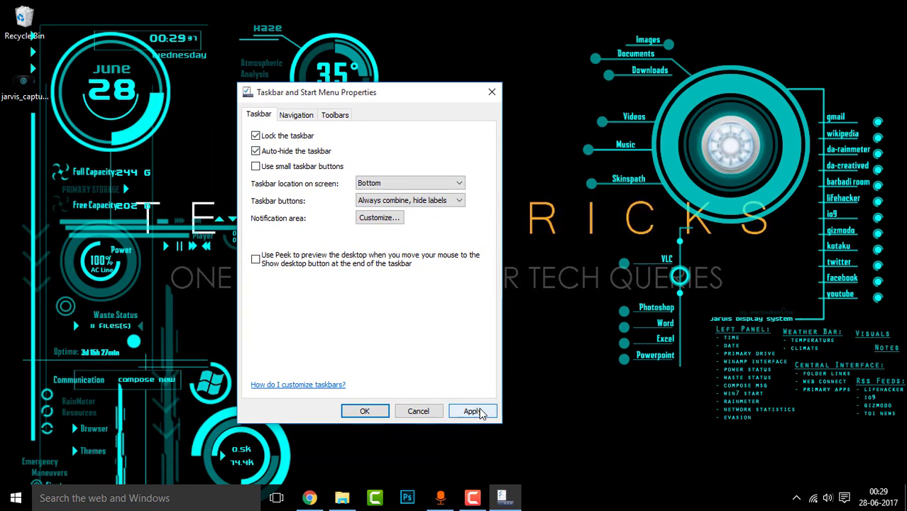
click(476, 411)
click(364, 413)
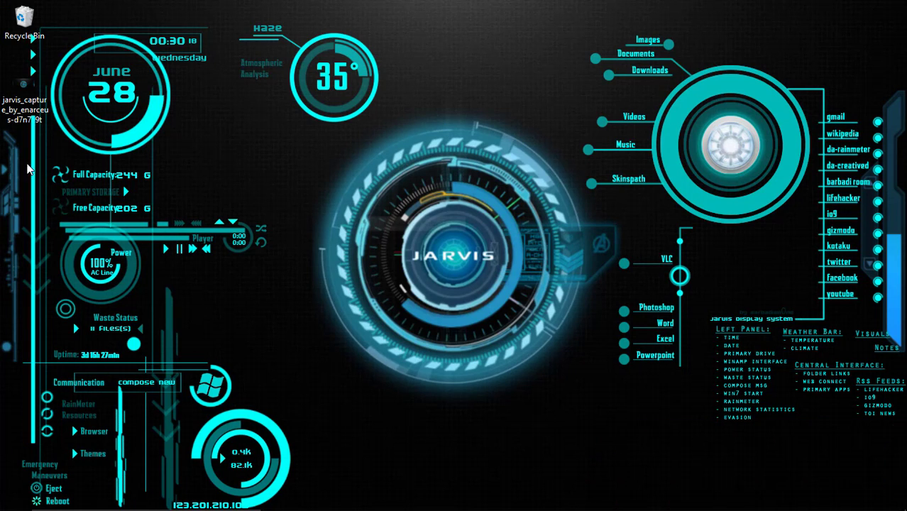
drag(50, 170, 17, 30)
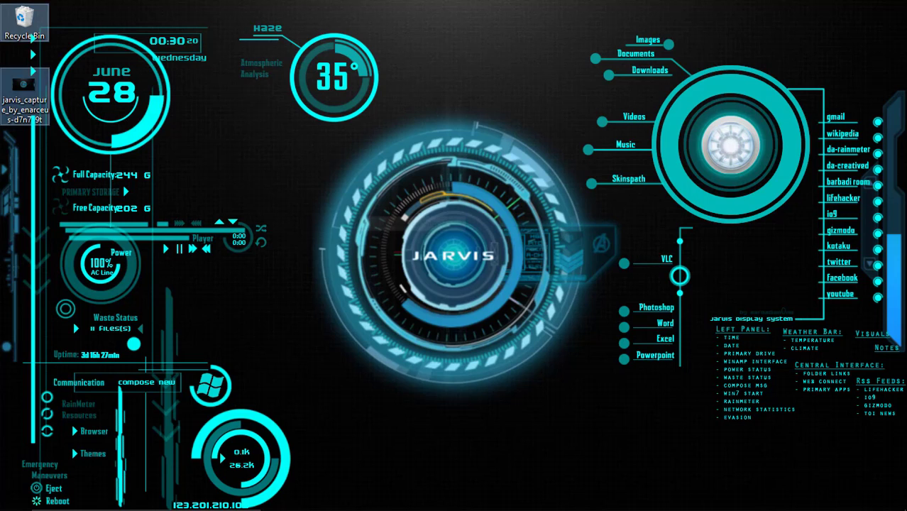
click(6, 48)
drag(21, 21, 383, 157)
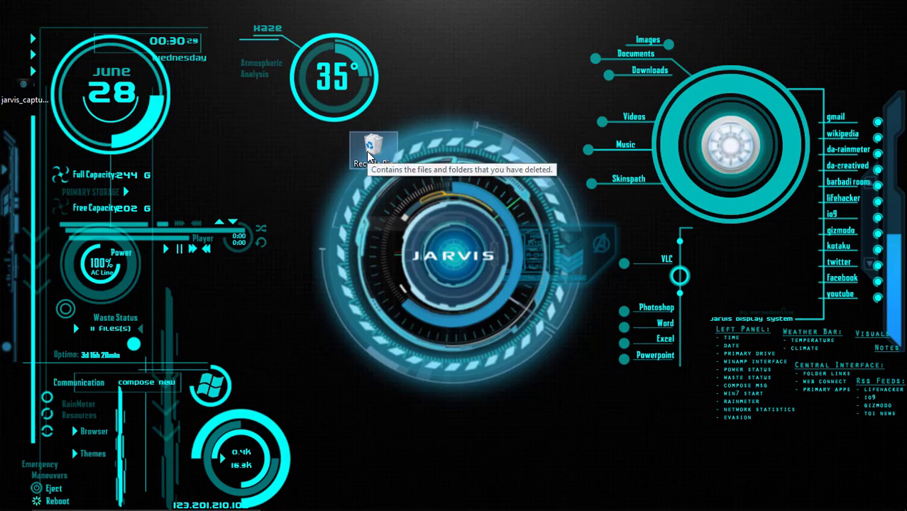
drag(373, 152, 10, 45)
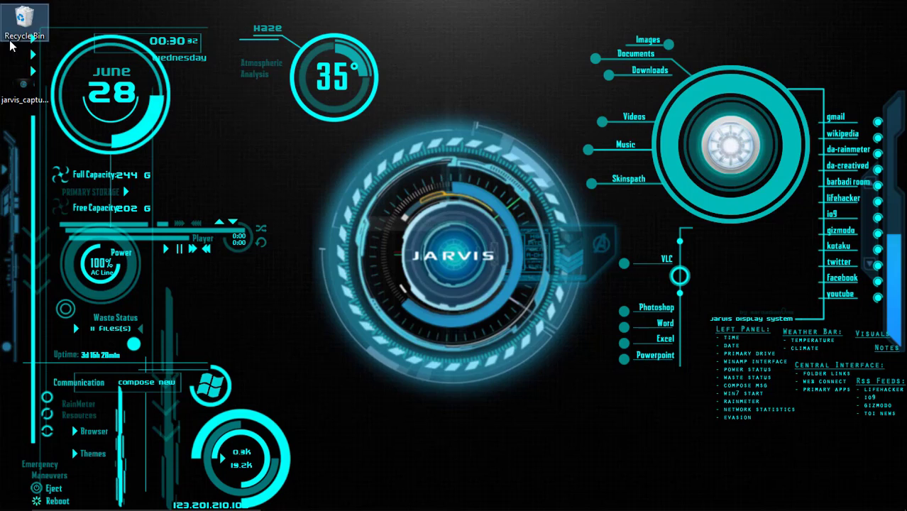
click(23, 86)
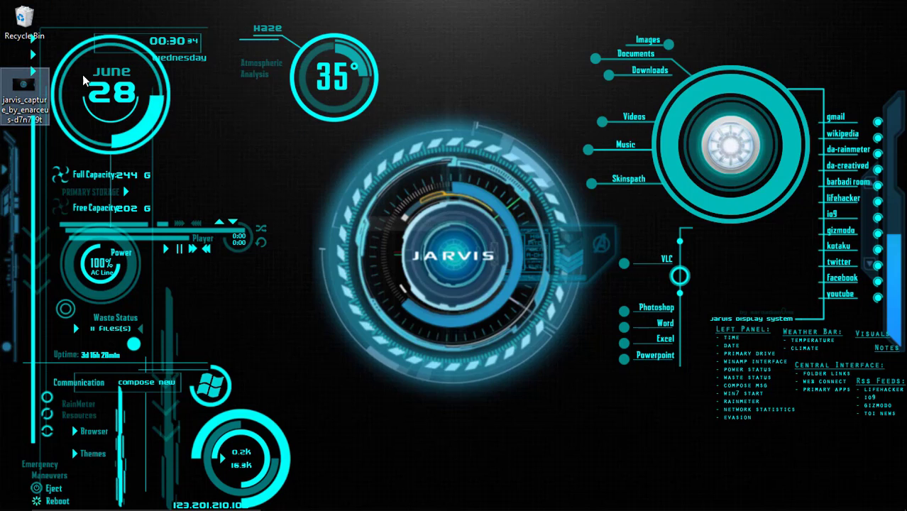